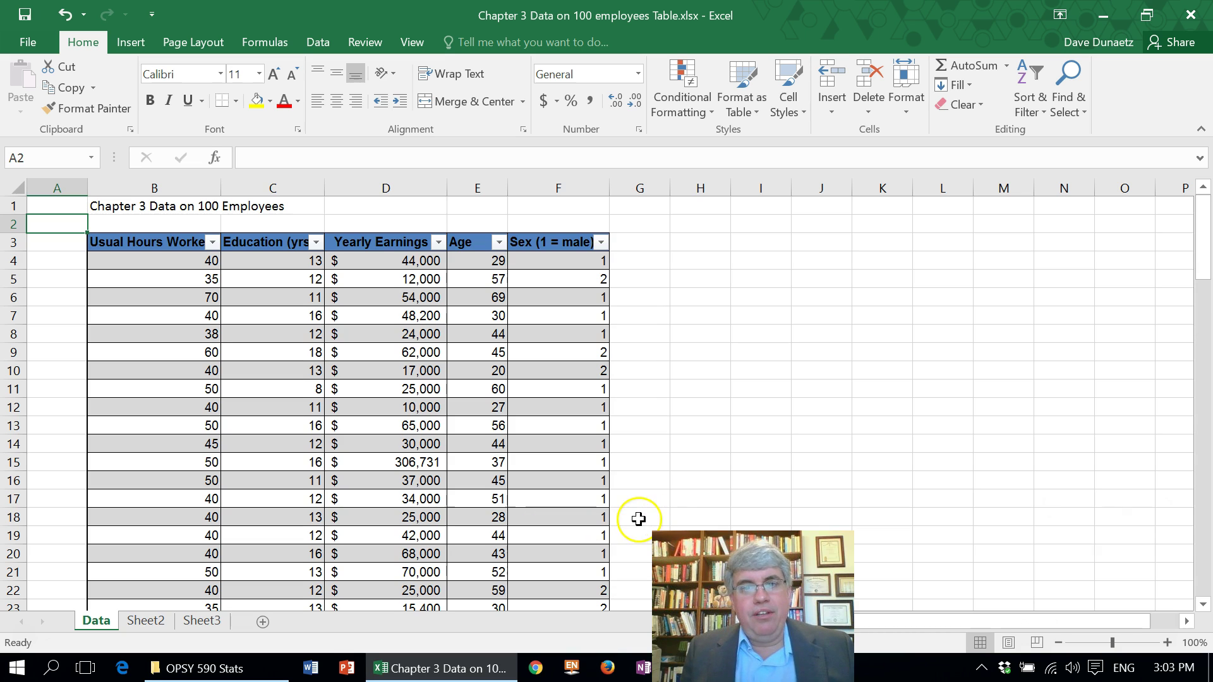
Step: Select cell E4 inside the employee table to activate the Table Tools
click(460, 261)
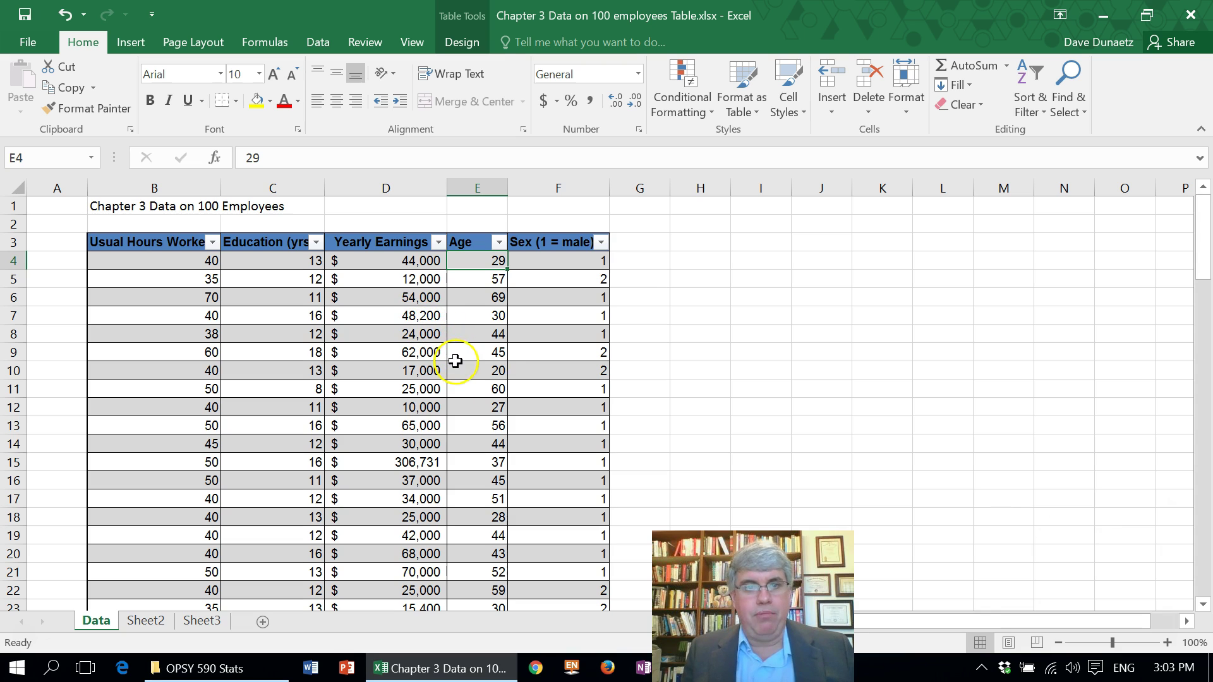
Step: Start a PivotTable from Table1 using Summarize with PivotTable on the Table Tools Design tab
click(463, 46)
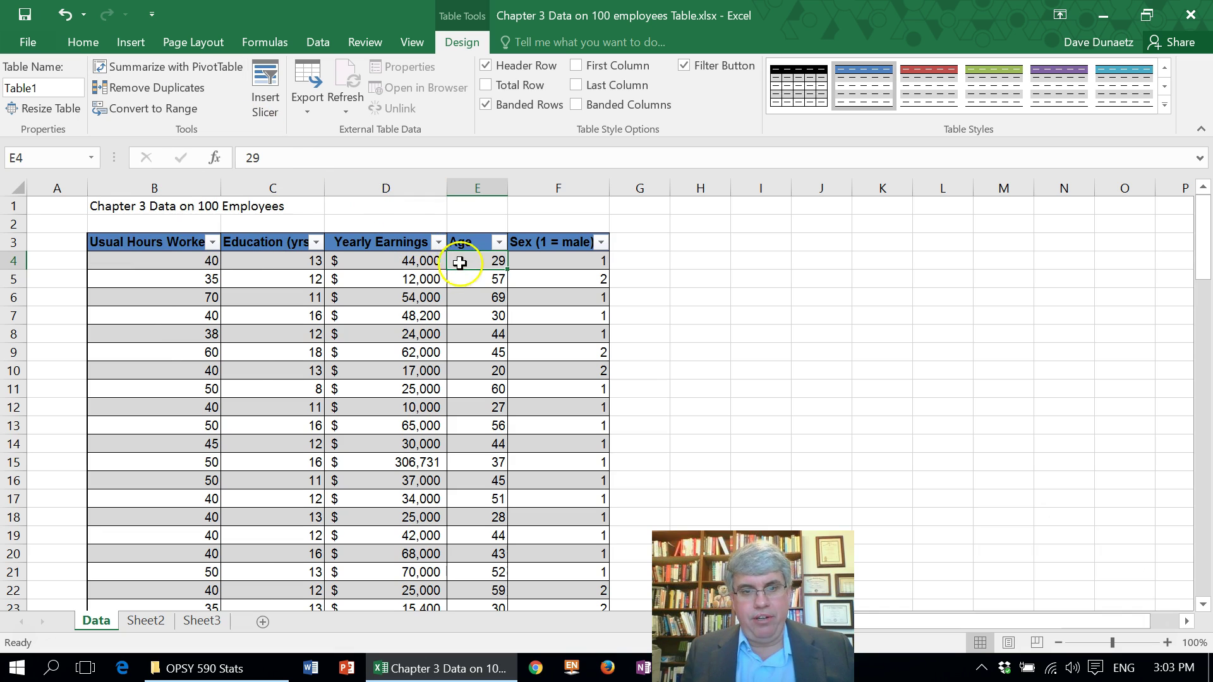
click(153, 68)
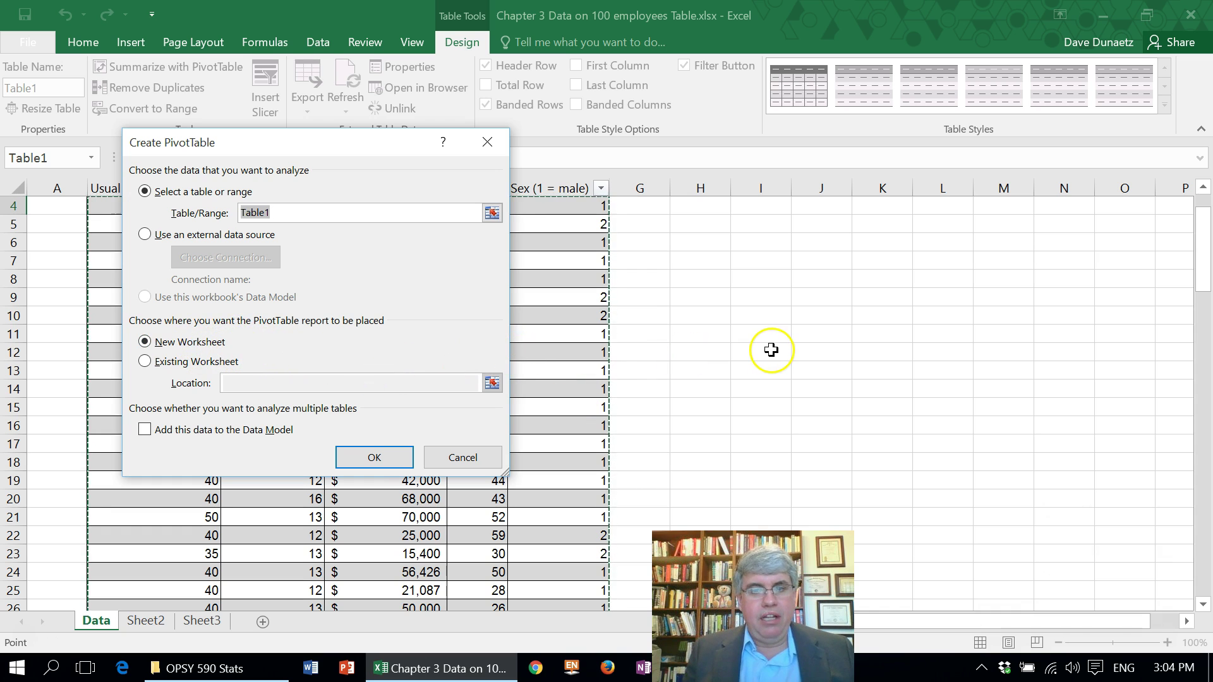
Step: Create the empty PivotTable on the existing Data sheet at cell H3
scroll(771, 350, up, 1)
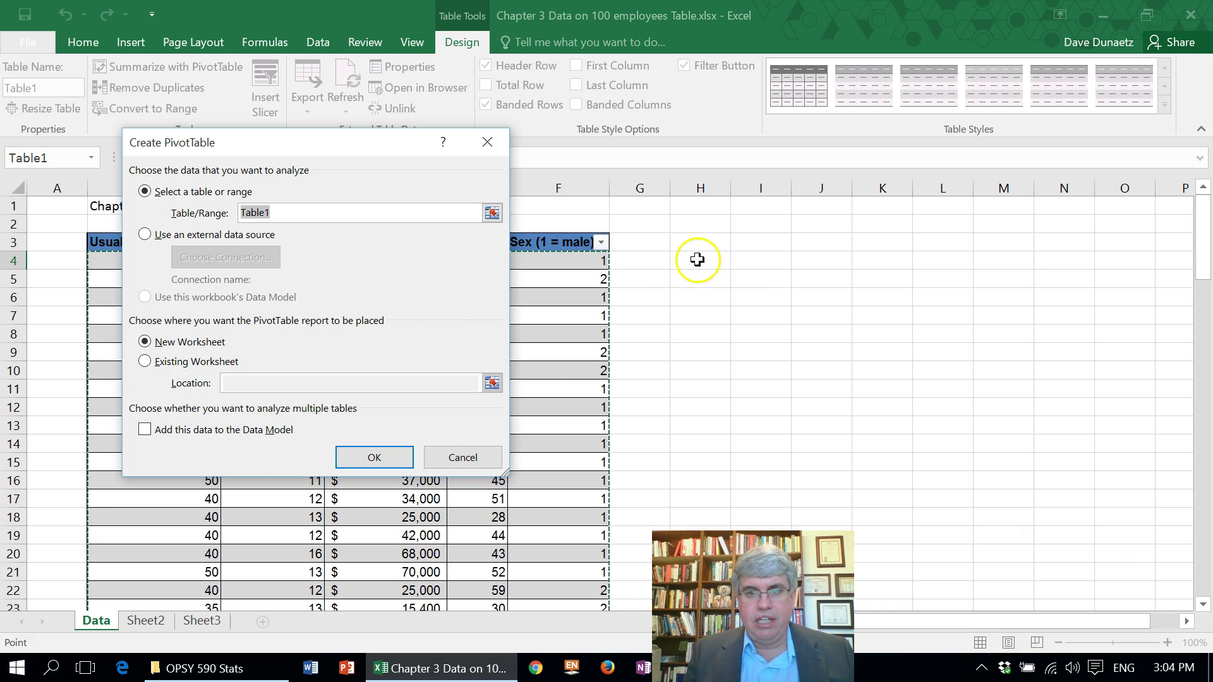
click(145, 361)
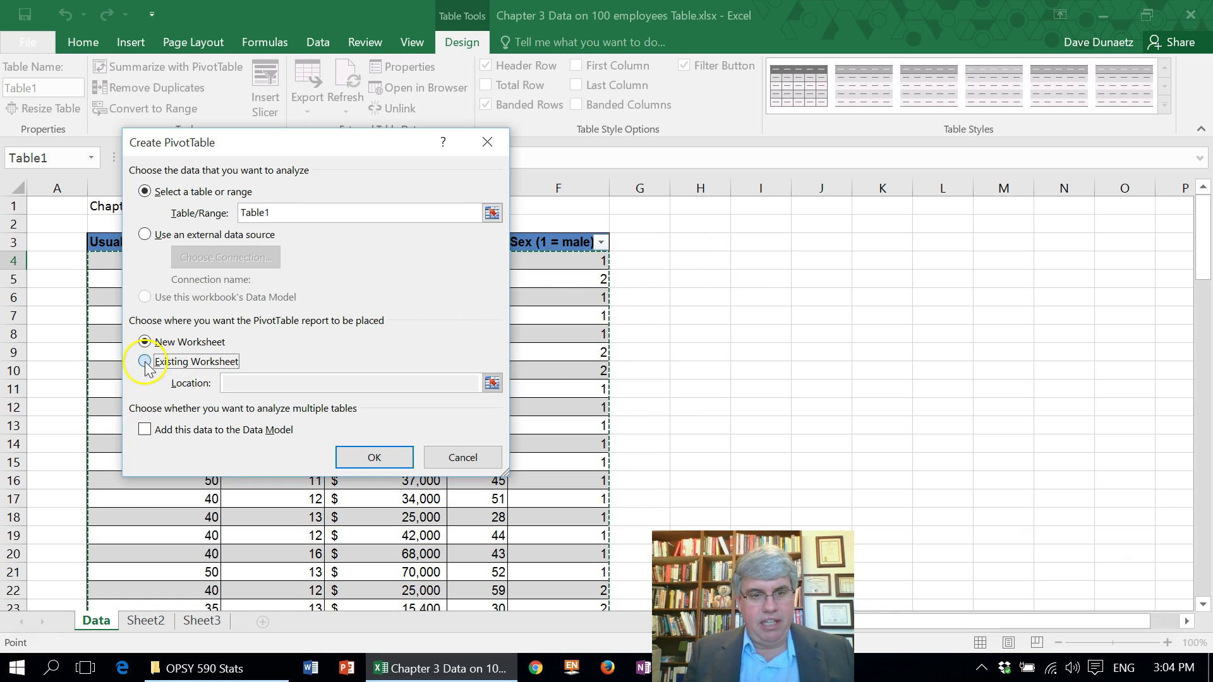
click(694, 244)
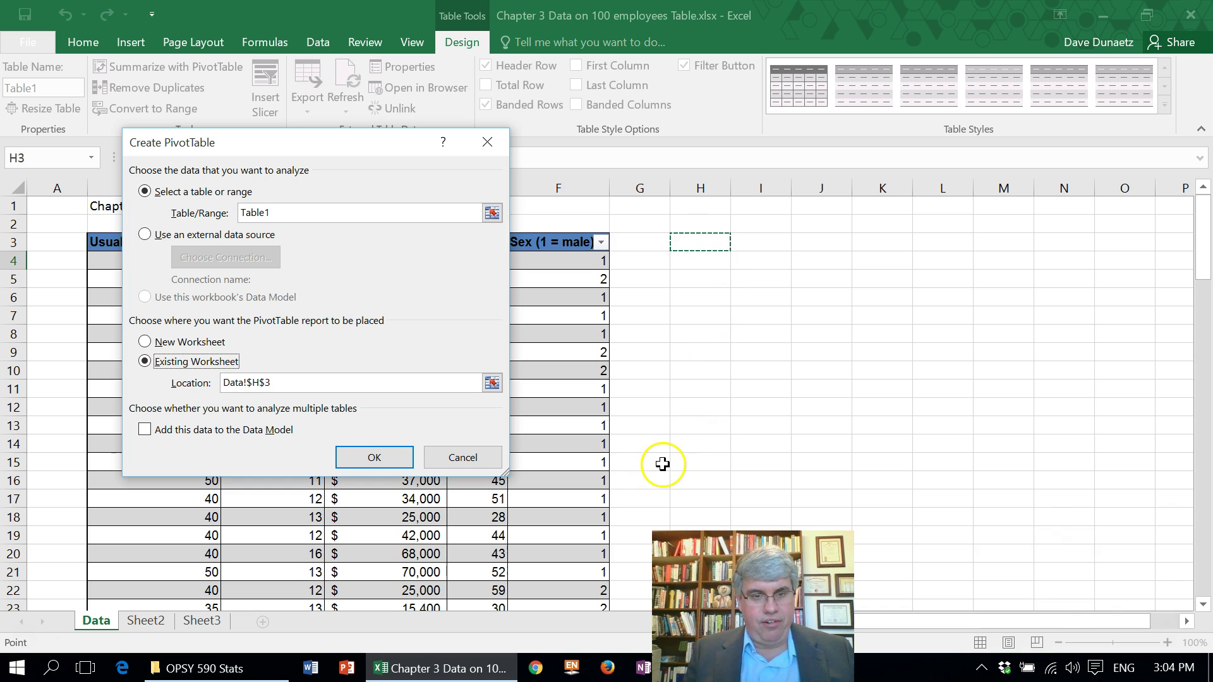
click(373, 458)
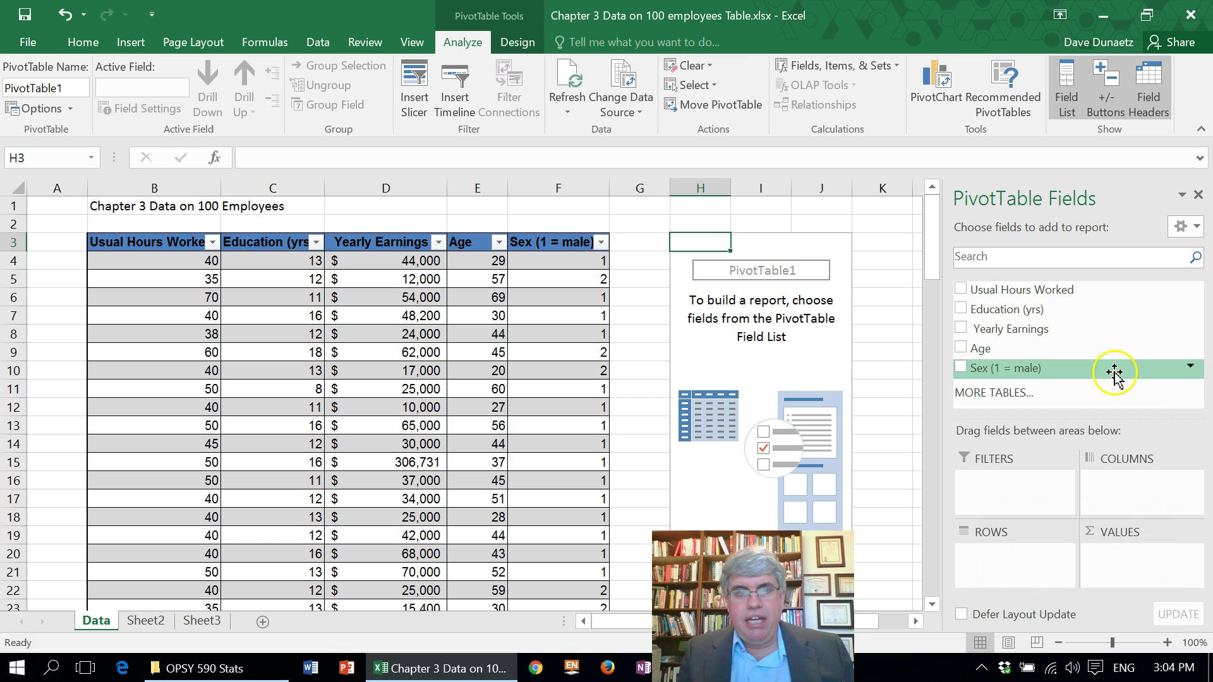
Step: Add Age as a value and change its summary from Sum to Count, giving Count of Age 100
click(960, 348)
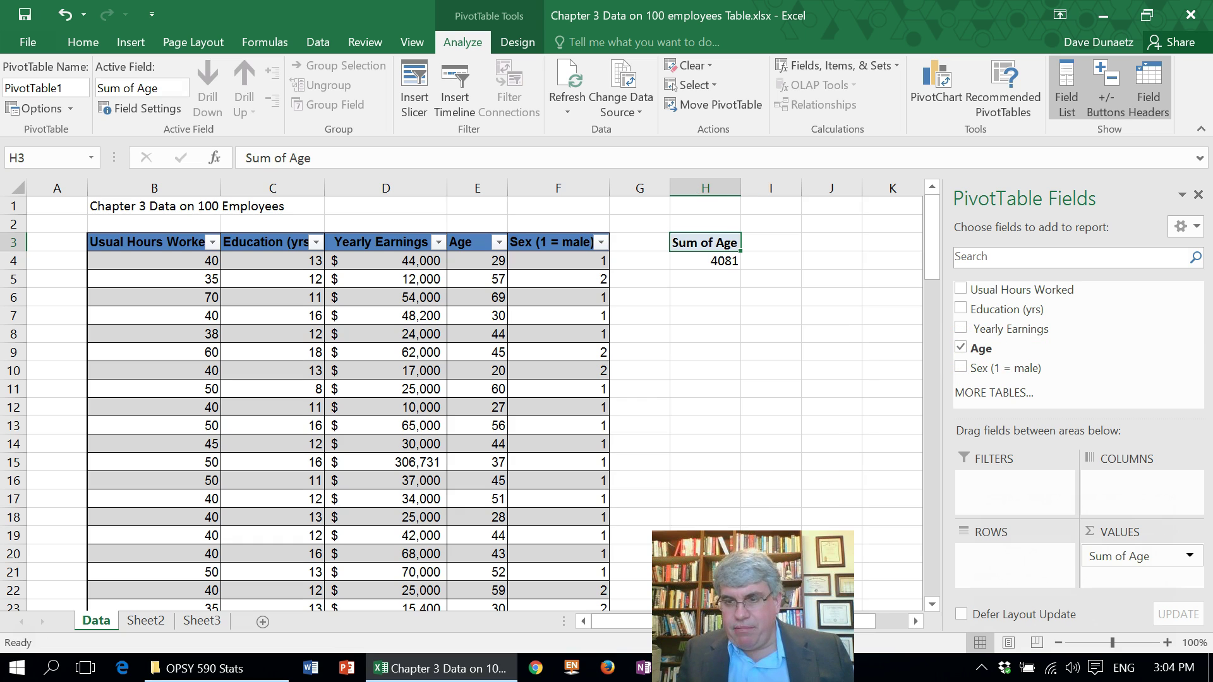
click(1190, 555)
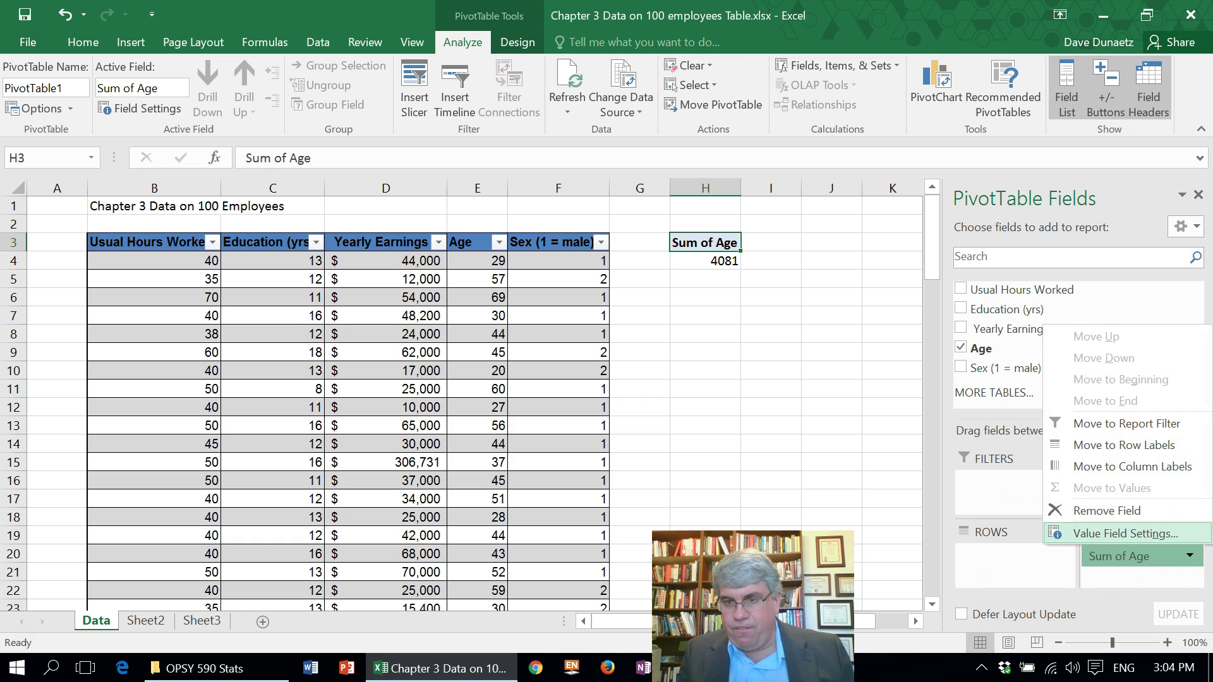
click(1124, 533)
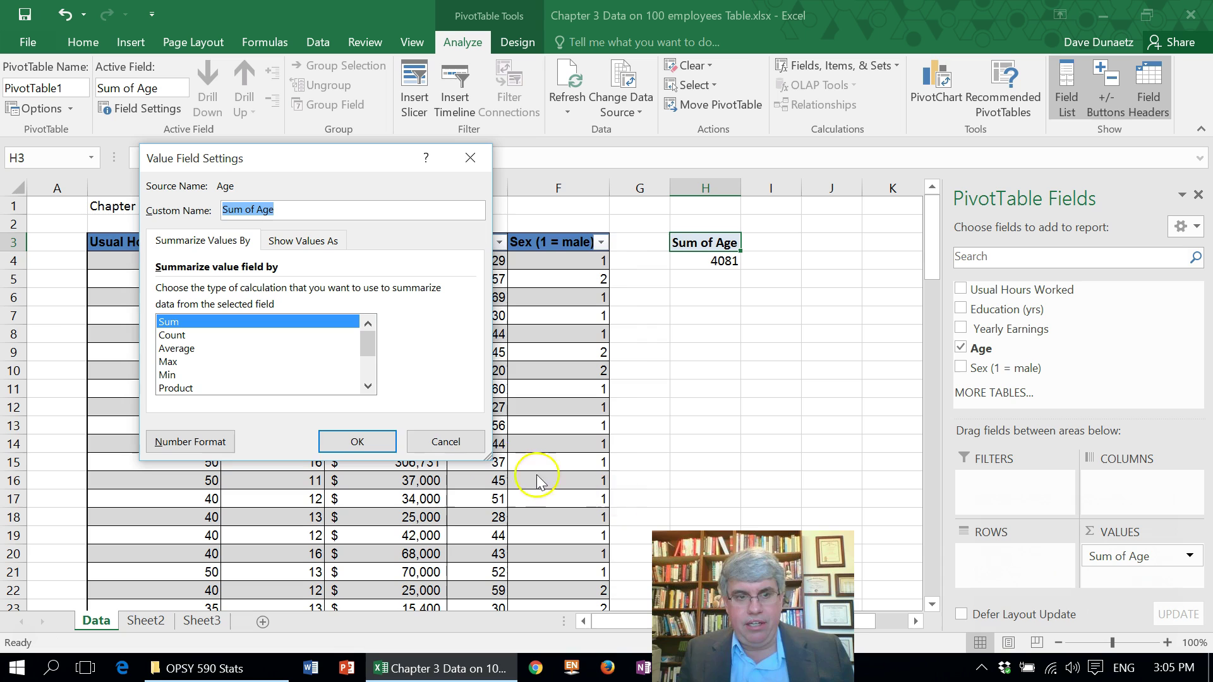
click(171, 335)
click(357, 442)
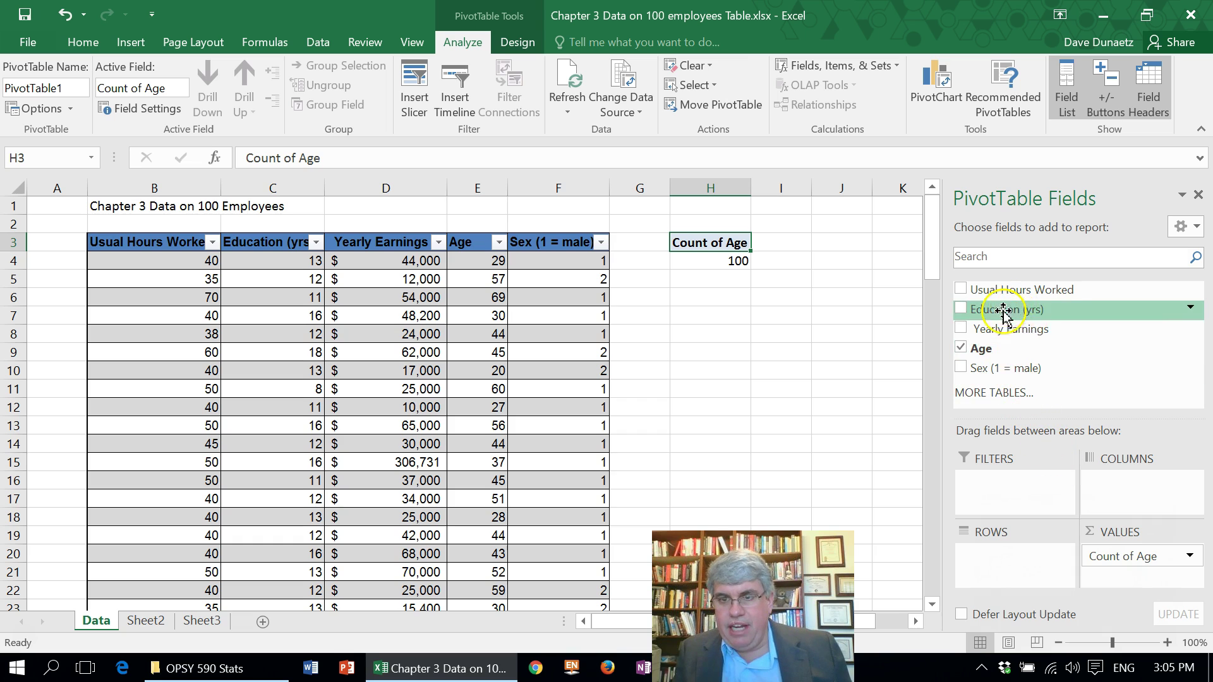
Step: Add Age to the Rows area, listing each age from 19 to 69 with its count
drag(979, 360, 973, 562)
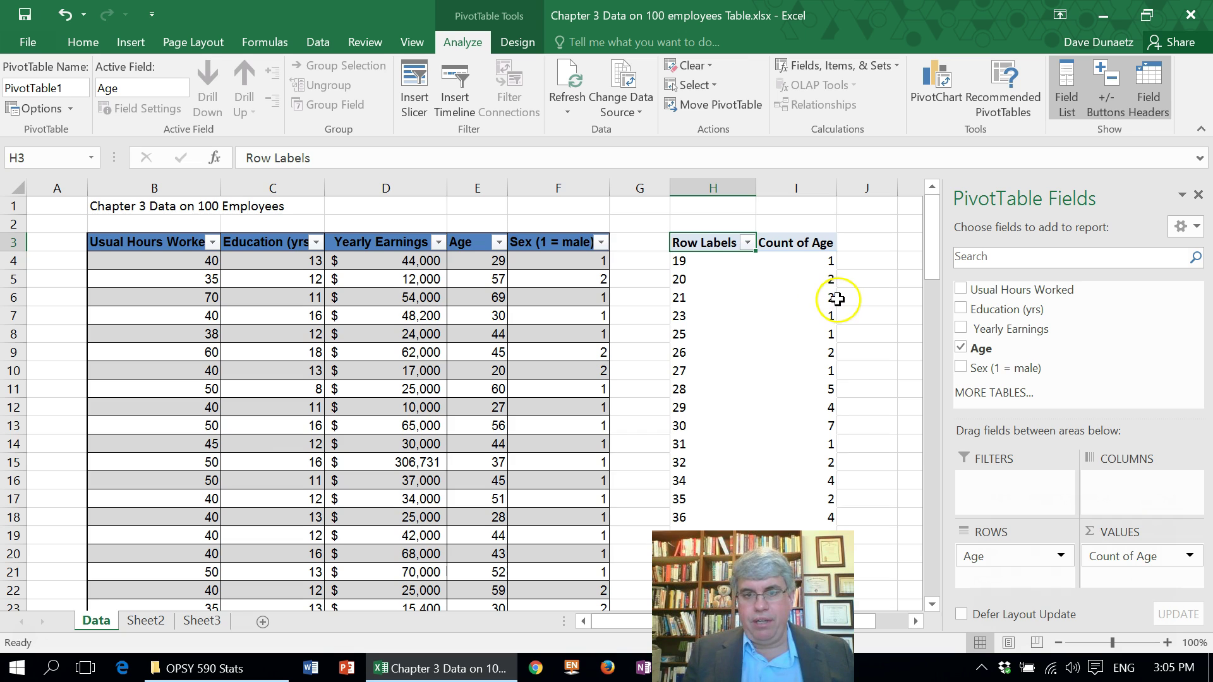
scroll(810, 400, down, 5)
scroll(810, 400, down, 5)
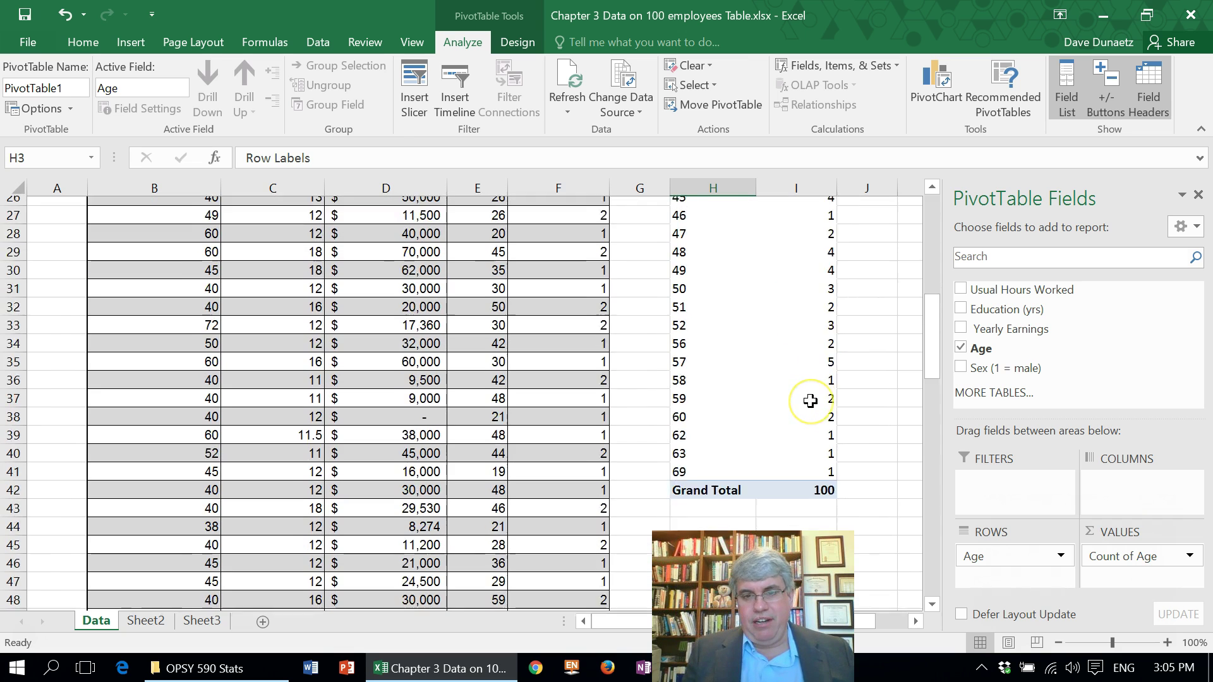
scroll(810, 401, up, 10)
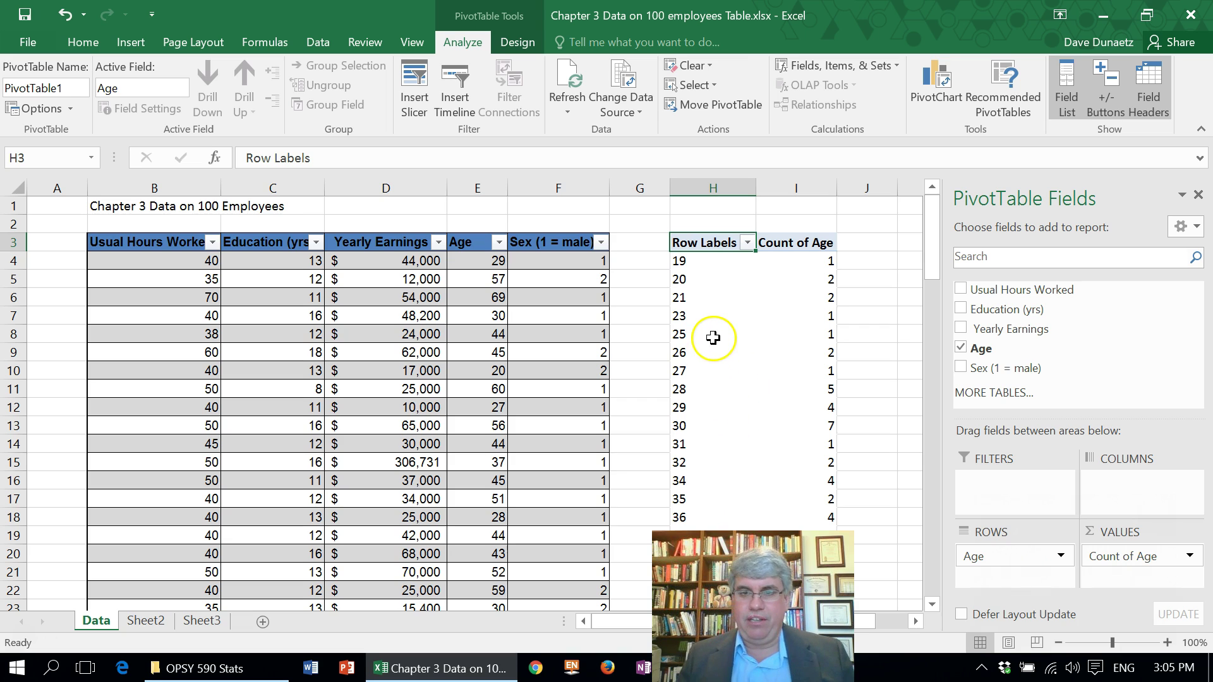
Step: Group the age rows starting at 10, ending at 69, by 10
click(693, 261)
right_click(703, 265)
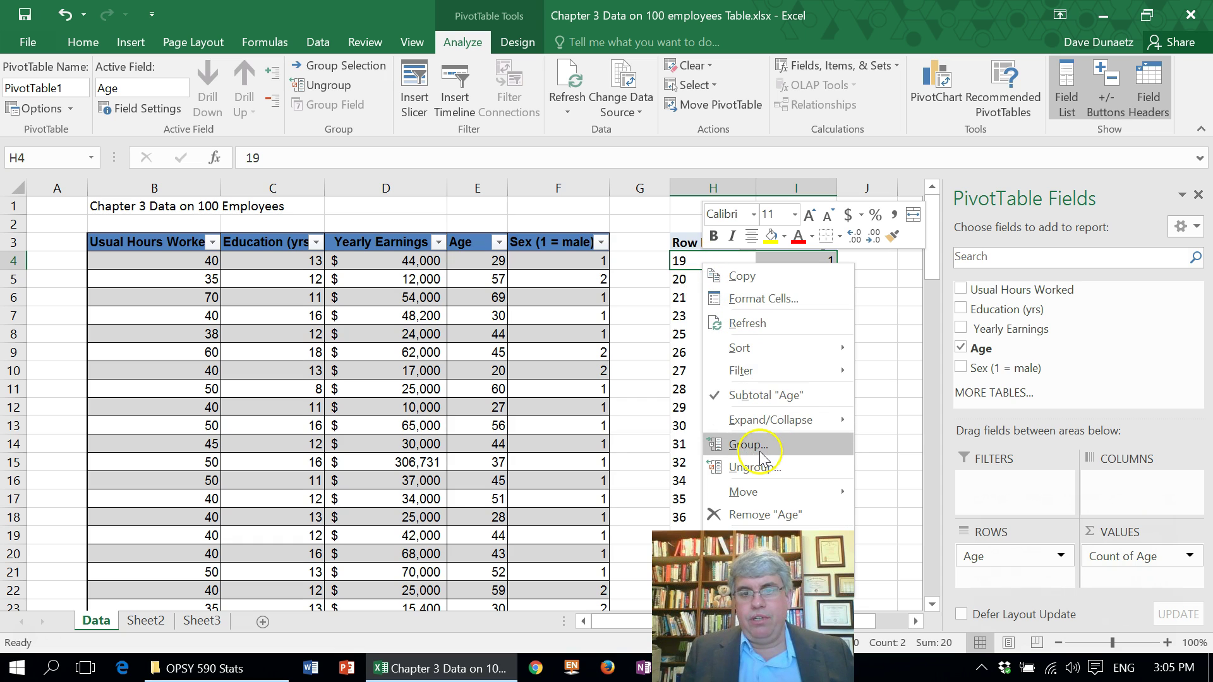
click(748, 446)
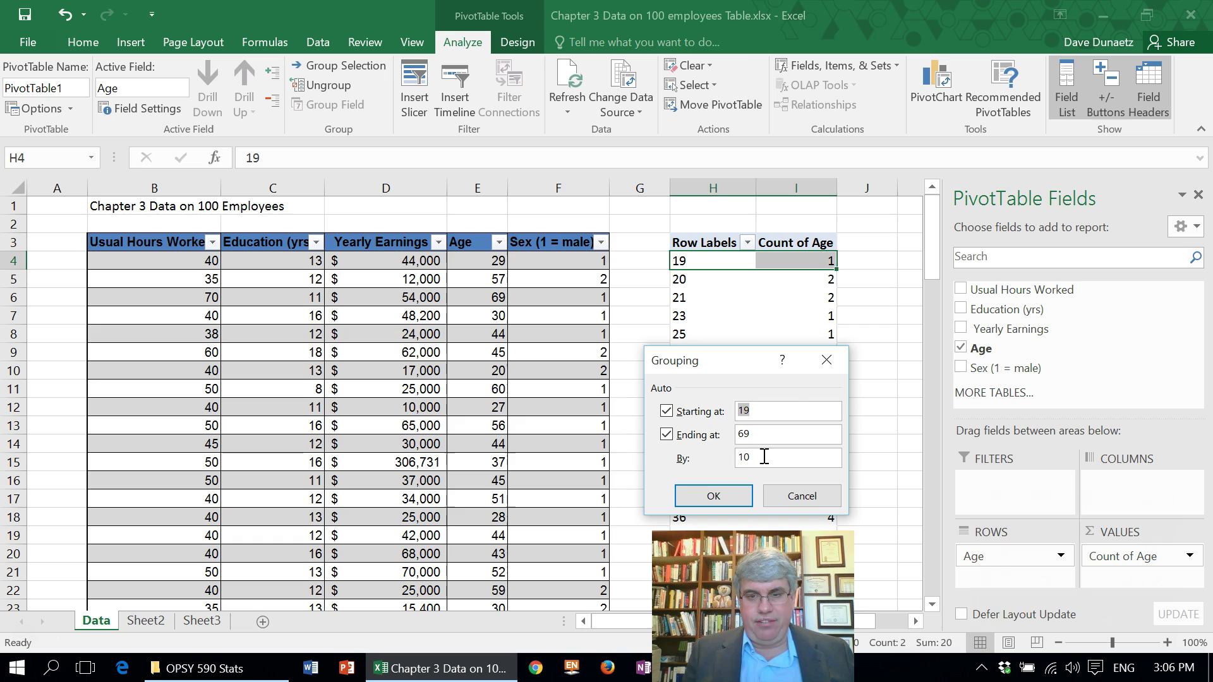
click(776, 408)
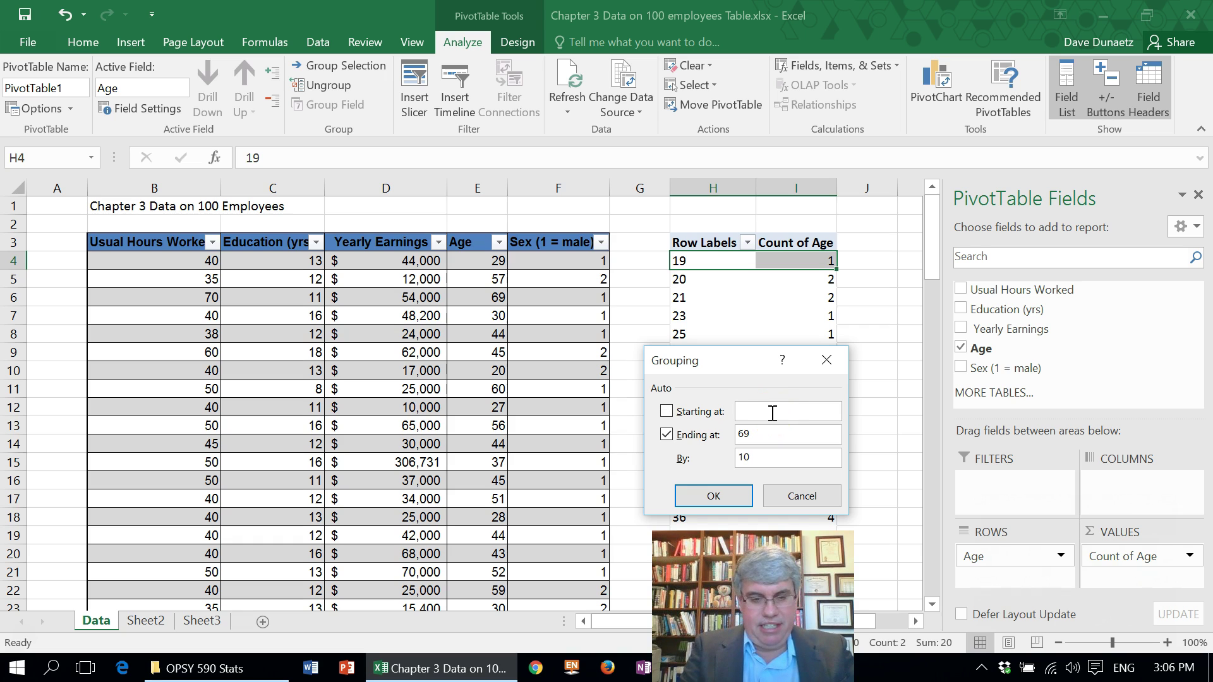
click(667, 434)
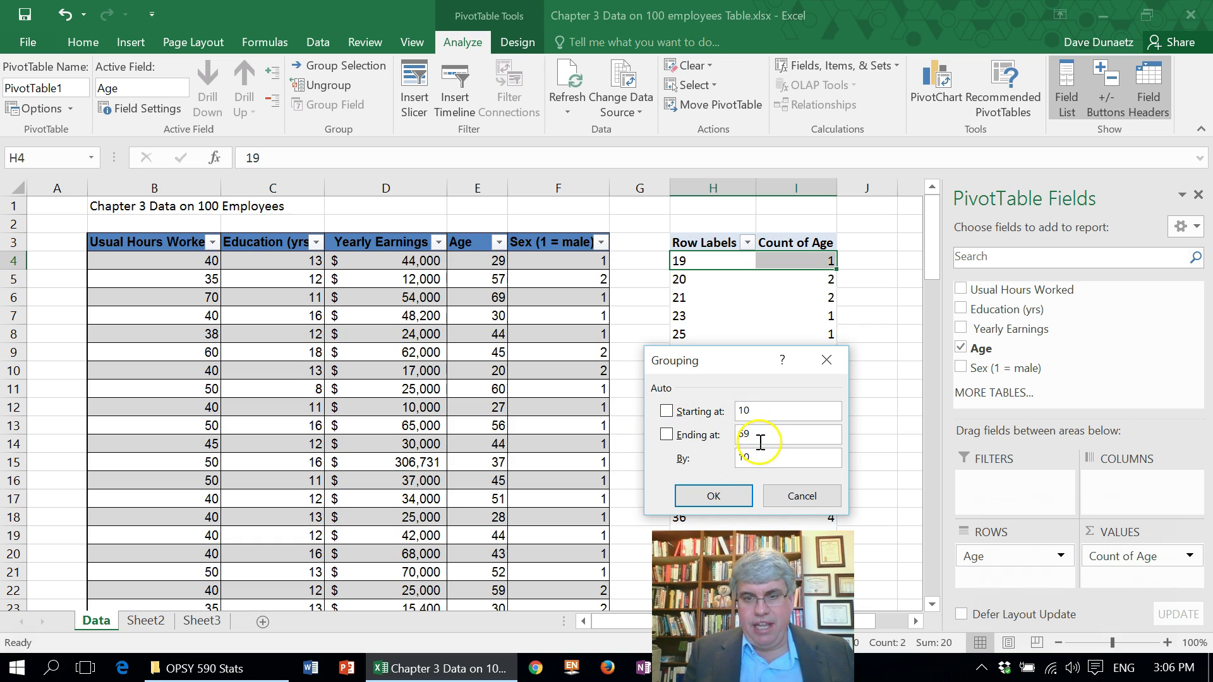
click(730, 500)
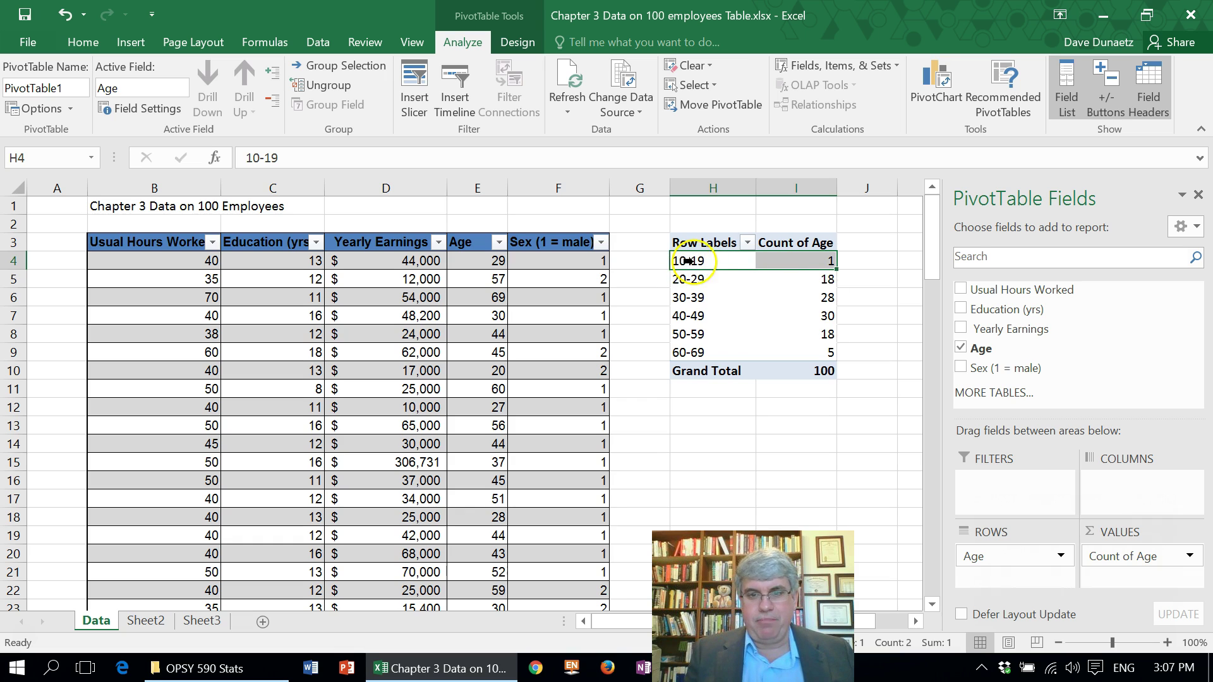
Step: Sort the employee data by Age ascending and begin relabelling the 10-19 bin as 18-19
click(499, 242)
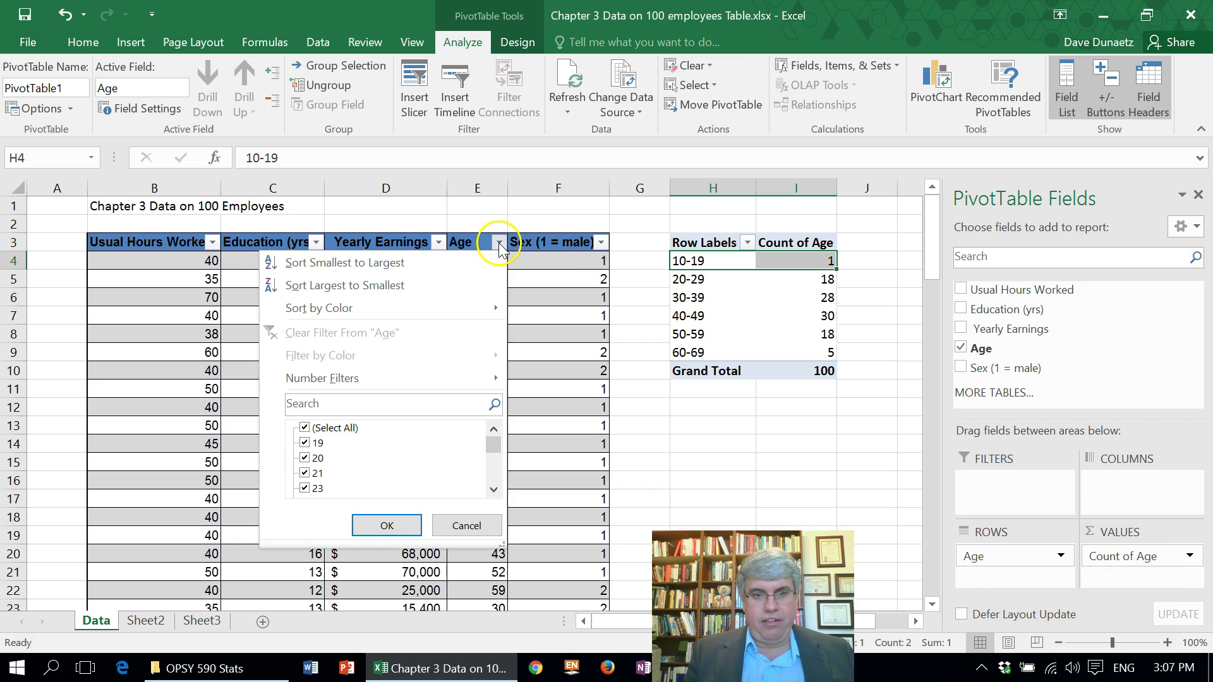
click(434, 266)
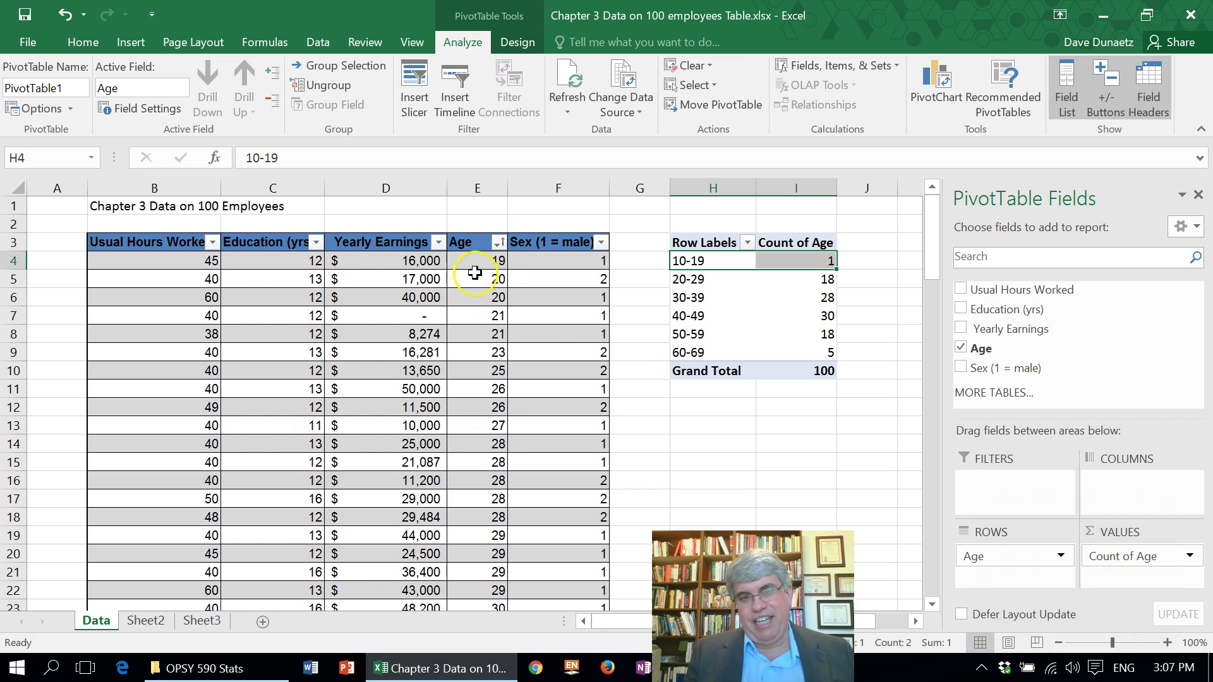
click(705, 261)
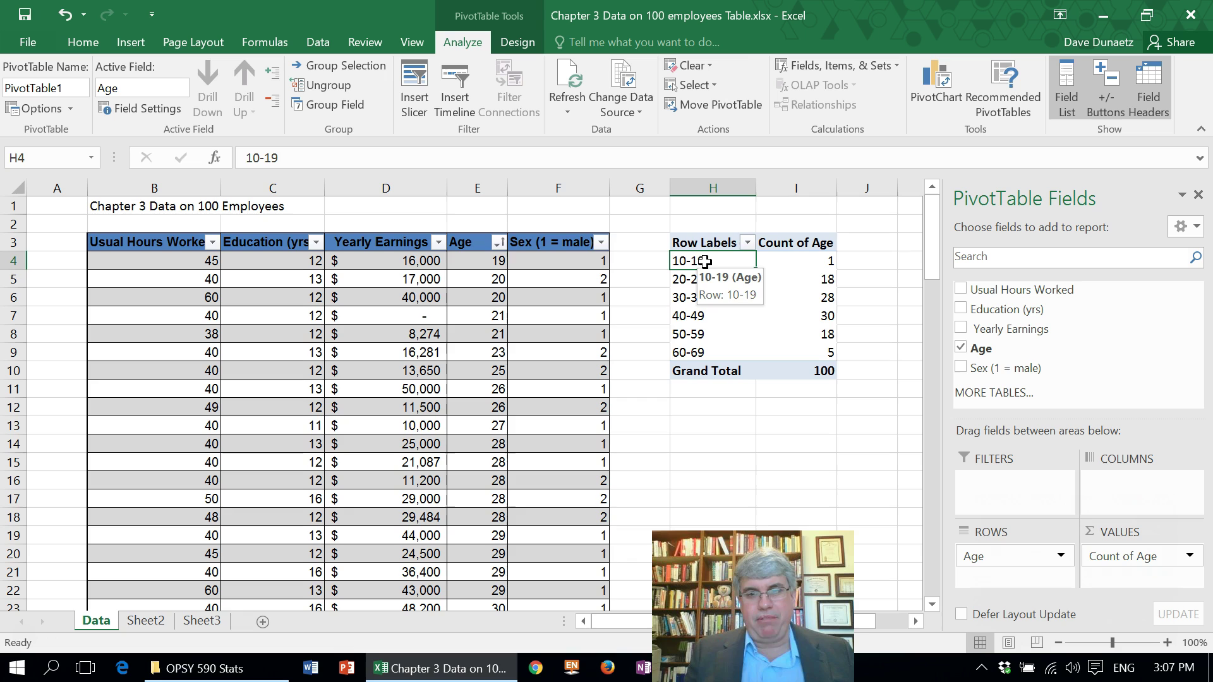
click(261, 161)
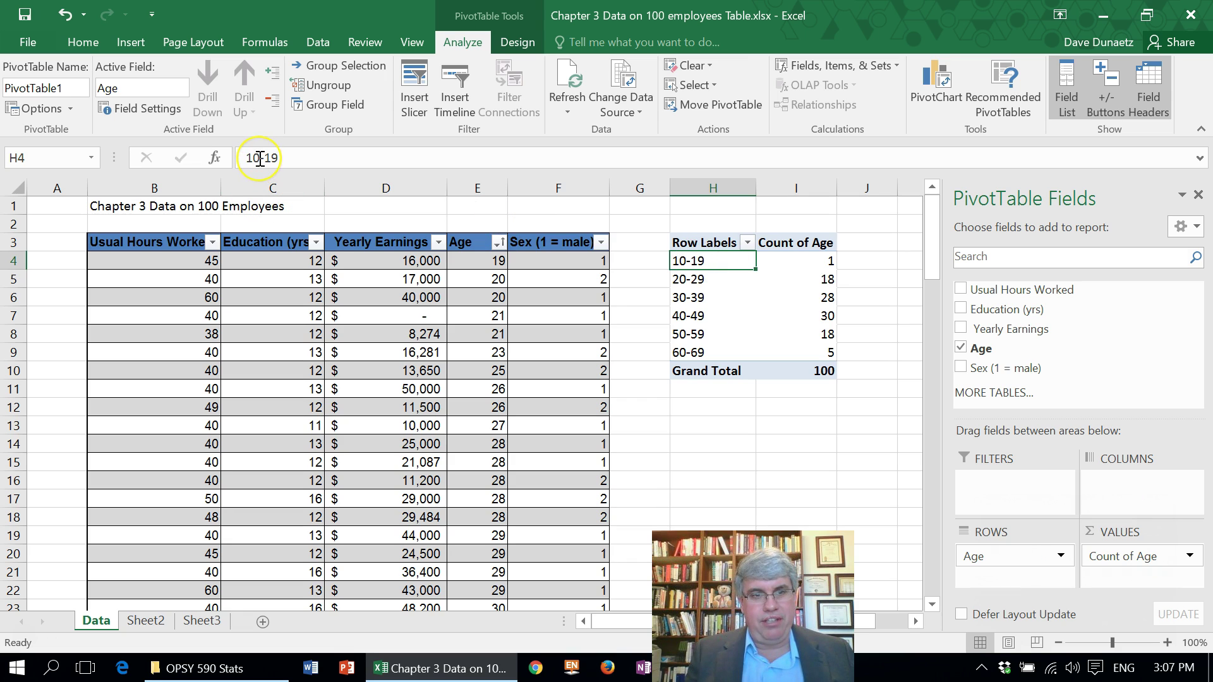
key(BackSpace)
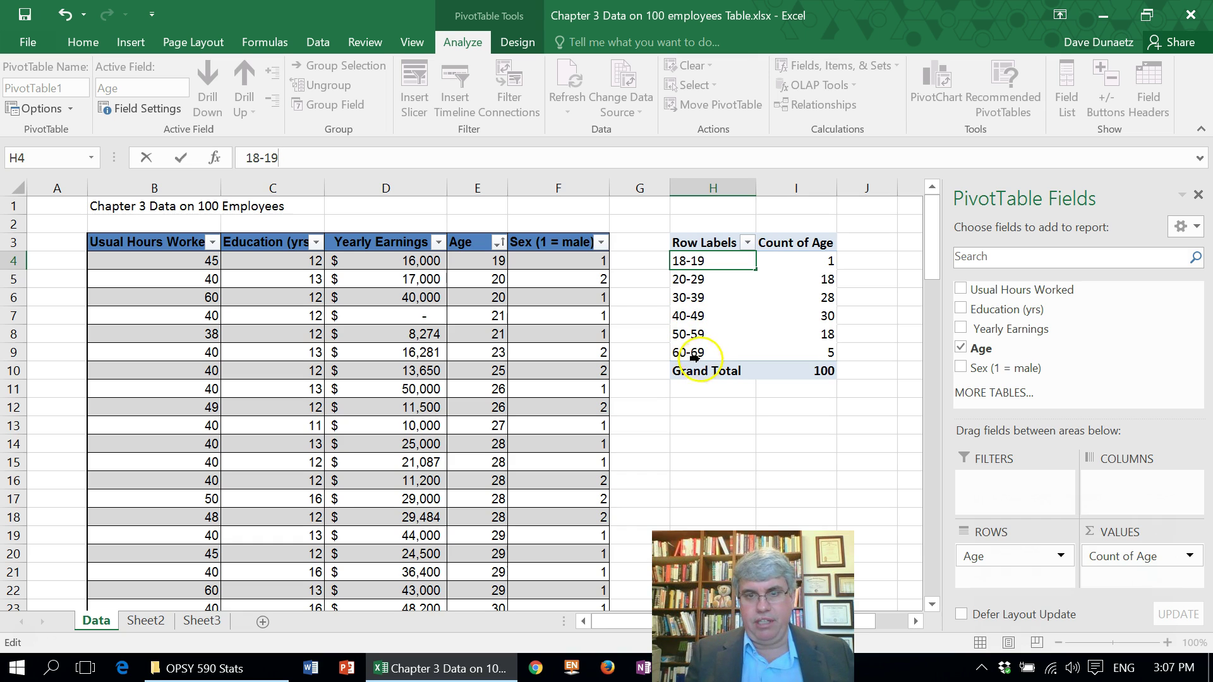
Step: Rename the Row Labels header to Age and Count of Age to Frequency
click(703, 243)
click(338, 159)
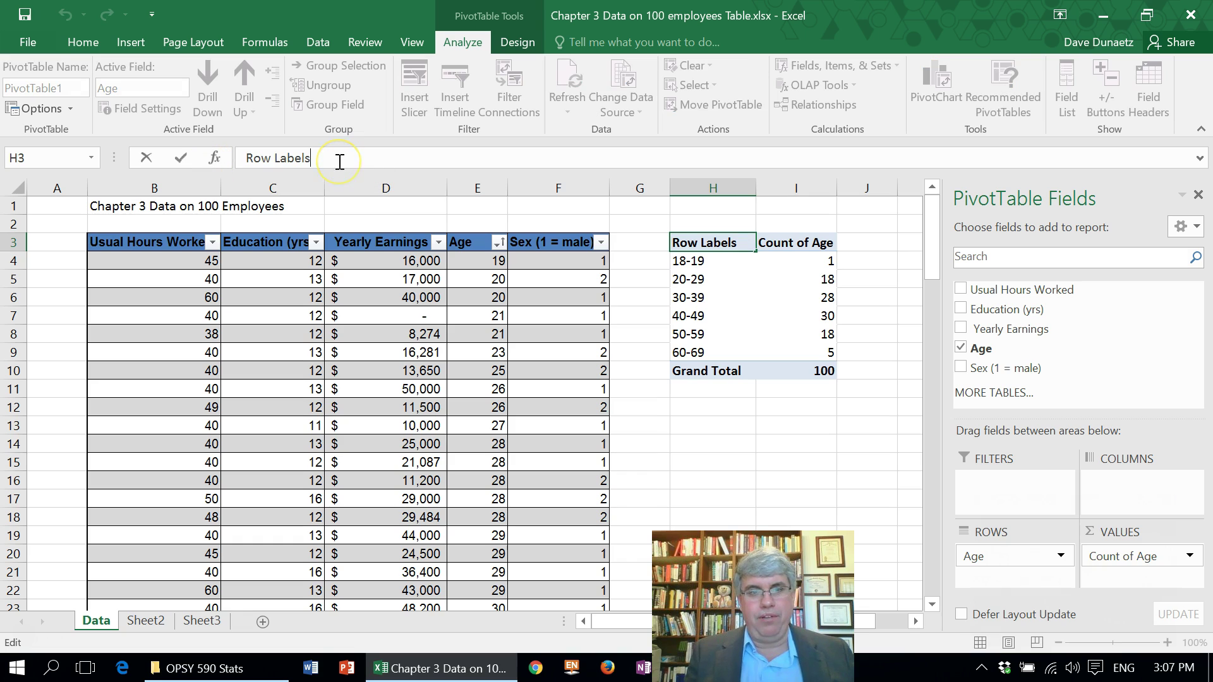
key(BackSpace)
key(BackSpace)
key(BackSpace)
key(BackSpace)
key(BackSpace)
key(BackSpace)
key(BackSpace)
key(BackSpace)
key(BackSpace)
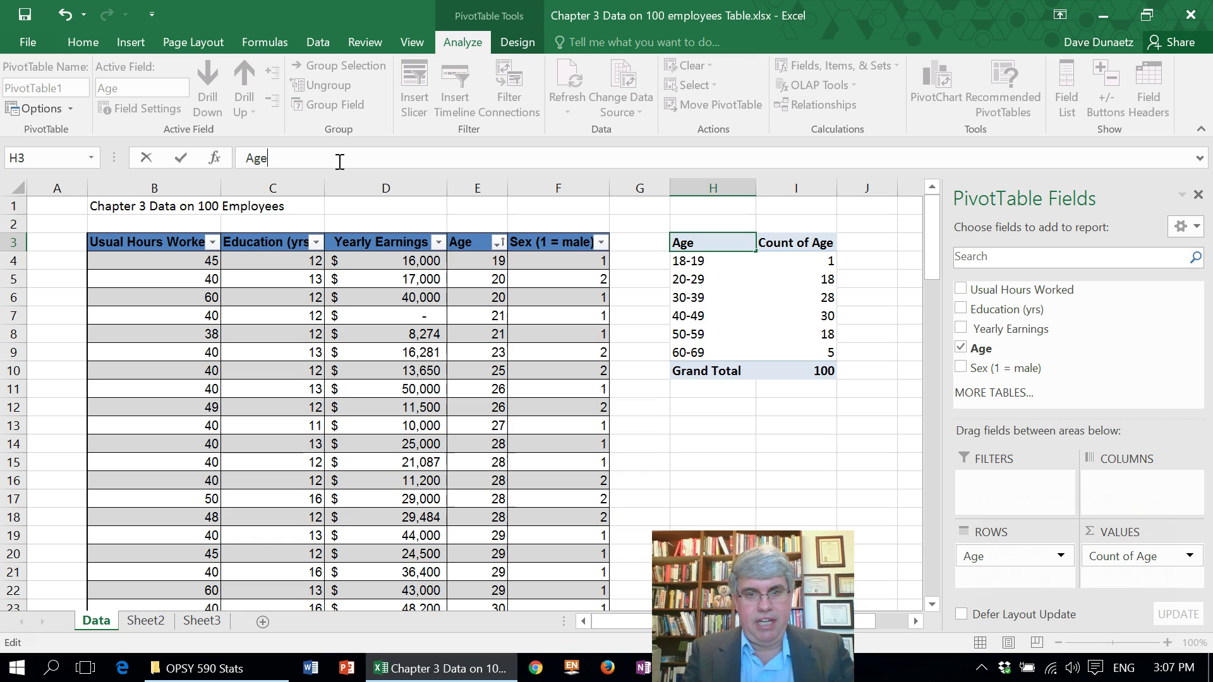
click(803, 243)
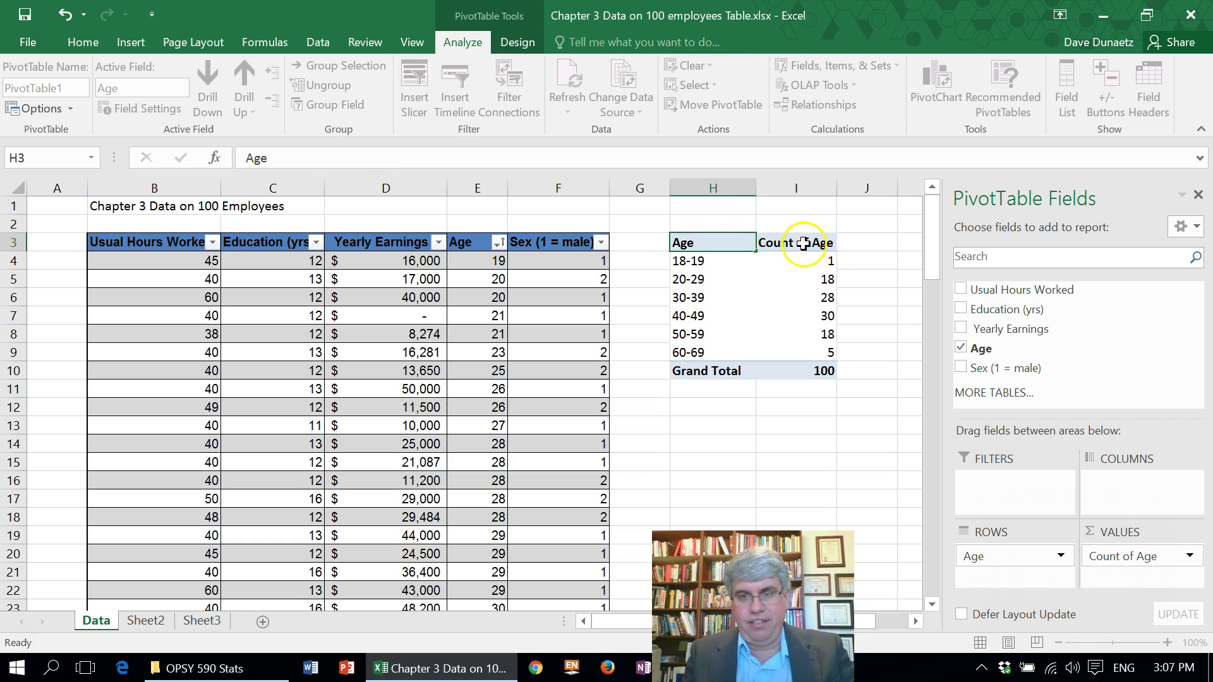
click(328, 159)
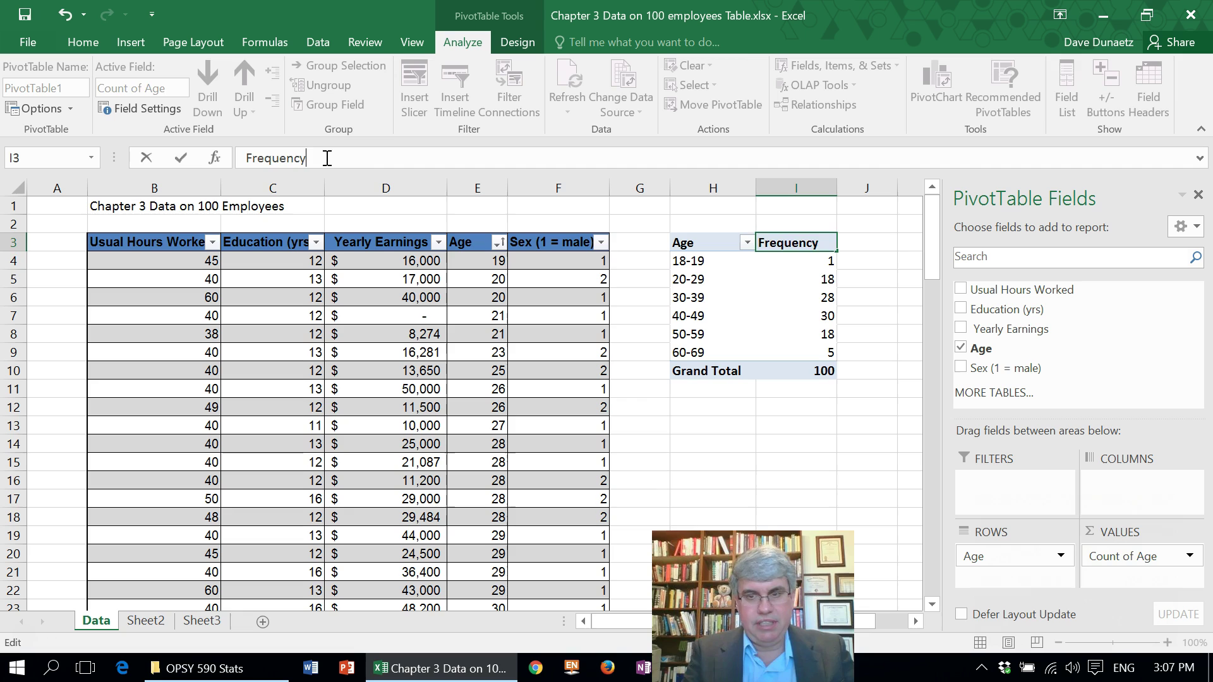
text(Frequency)
key(Return)
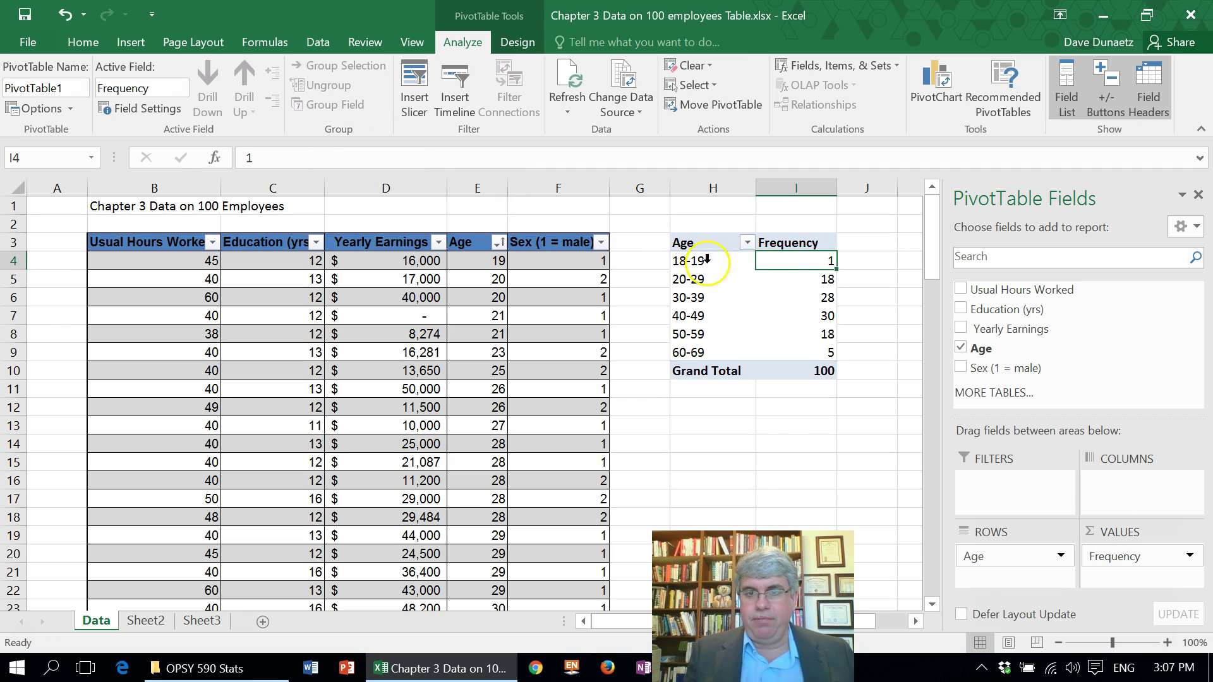